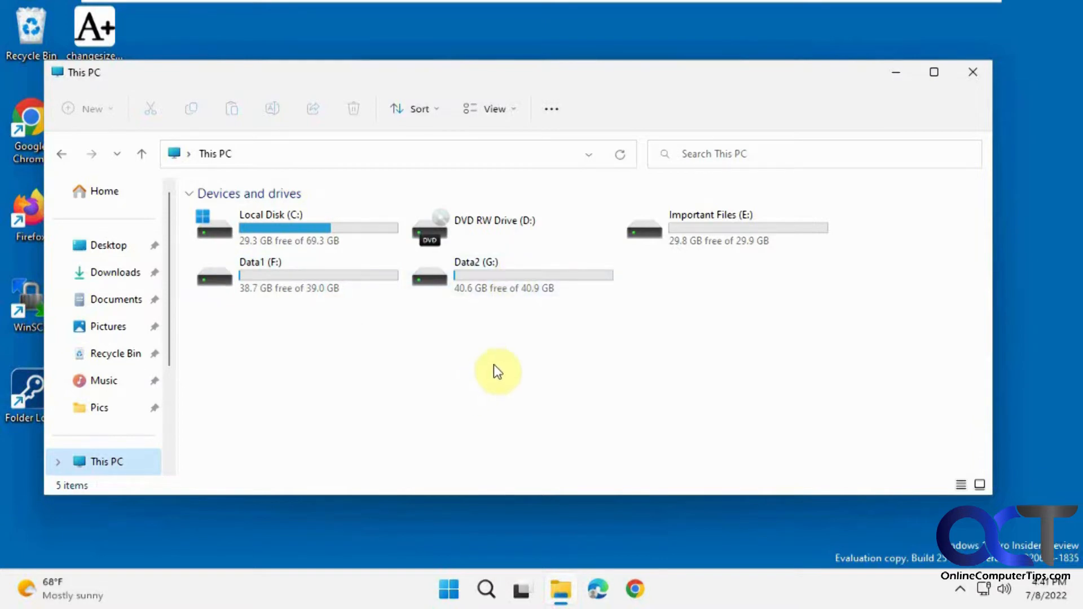
# Search Start for 'disk' to open Disk Management and maximize its window.
pyautogui.click(447, 589)
pyautogui.click(466, 89)
pyautogui.write('disk')
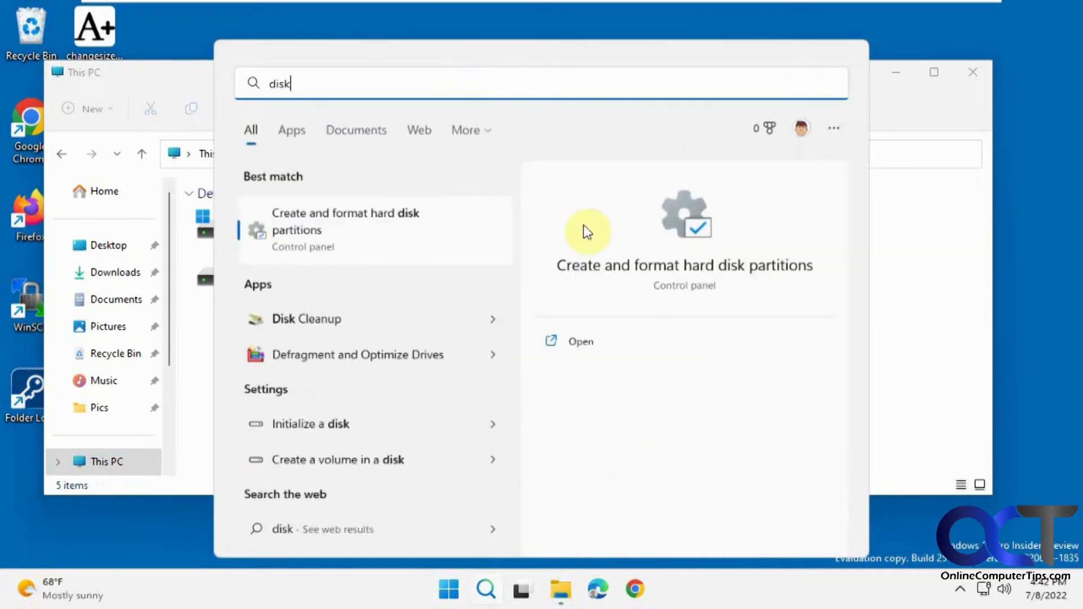
pyautogui.click(399, 232)
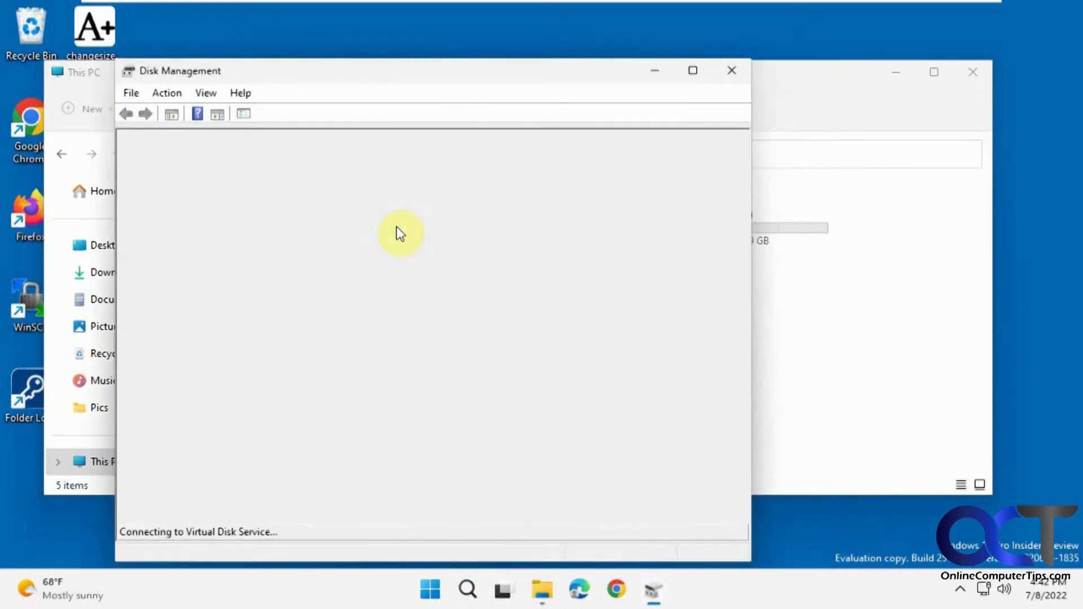
pyautogui.click(693, 71)
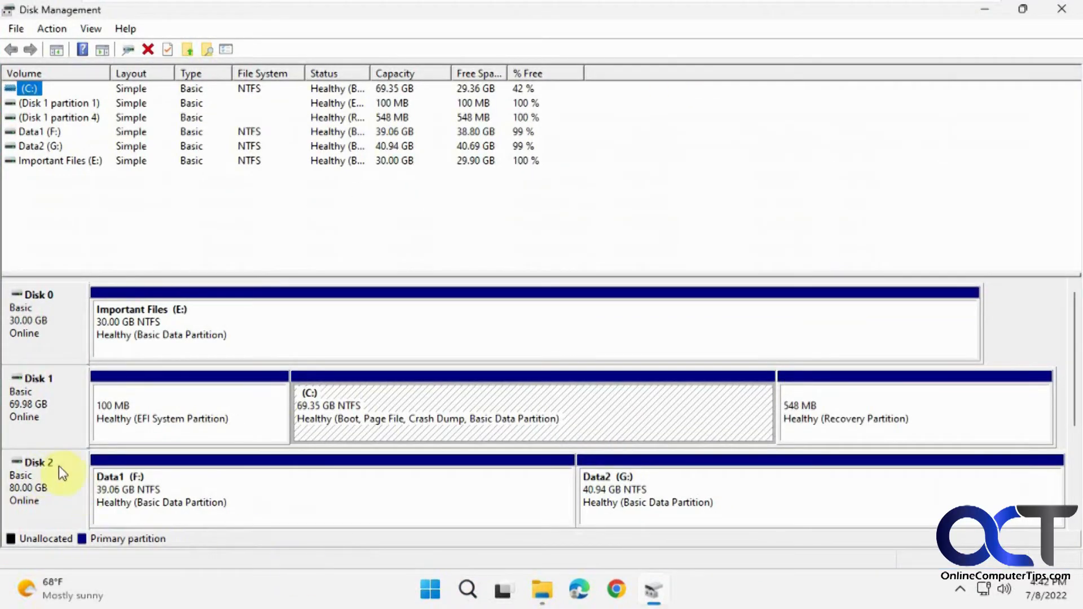
# Select Disk 2's Data1 (F:) and Data2 (G:) partitions in turn to compare them.
pyautogui.click(244, 493)
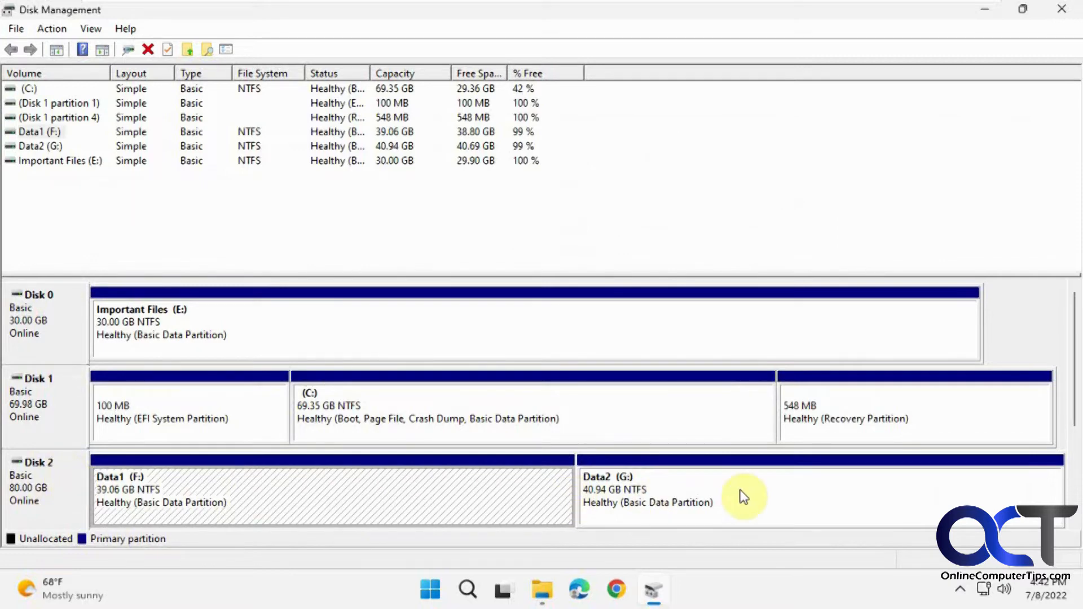
pyautogui.click(744, 496)
pyautogui.click(278, 488)
pyautogui.click(626, 492)
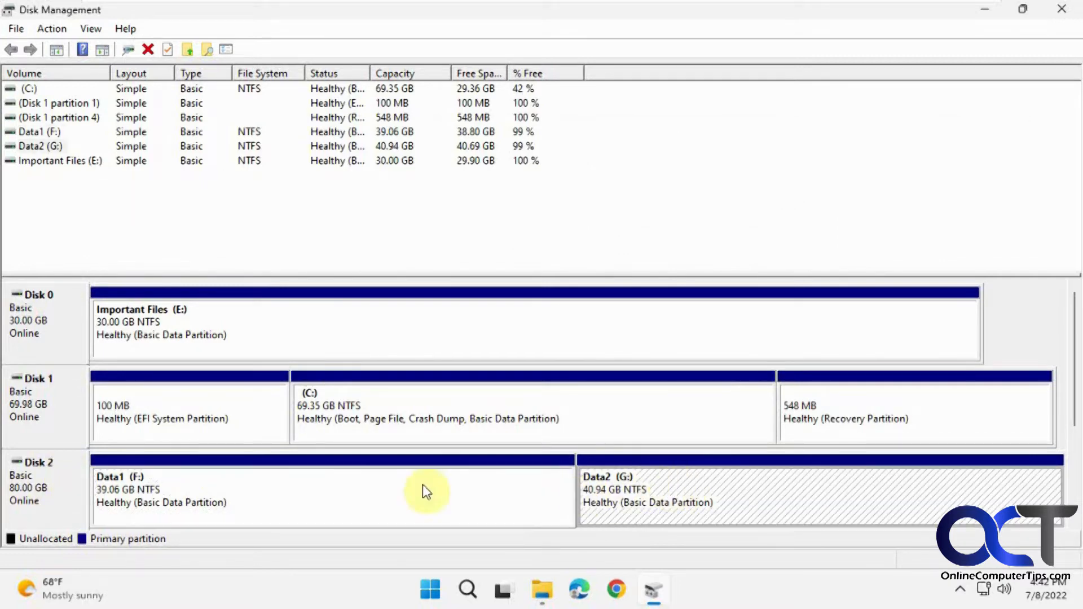
pyautogui.click(353, 489)
pyautogui.click(670, 487)
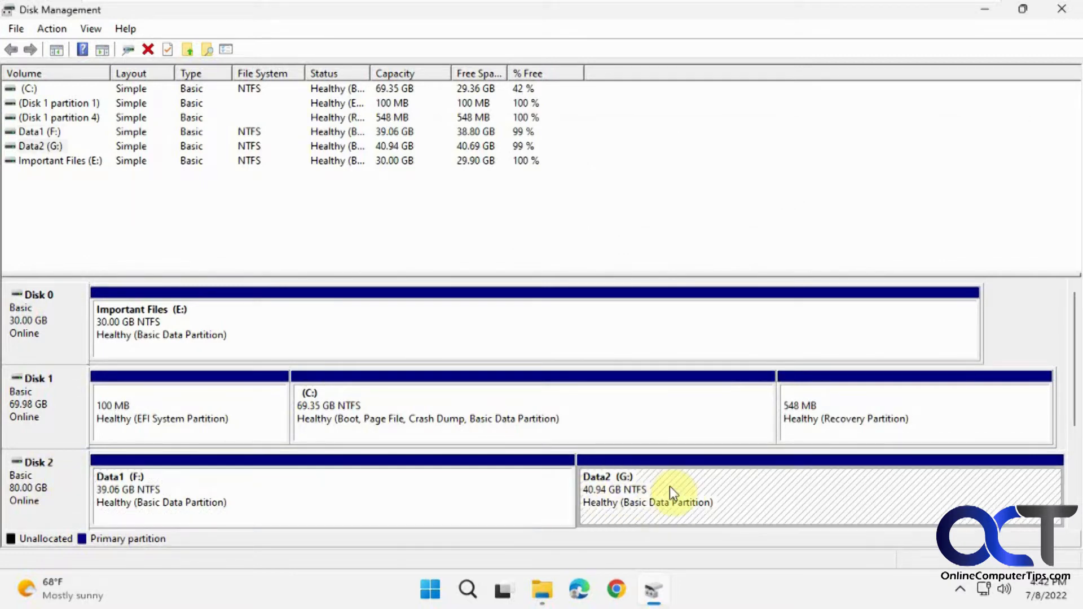
# Browse the Data1 Files folder on Data1 (F:) in File Explorer, then return to This PC.
pyautogui.click(543, 591)
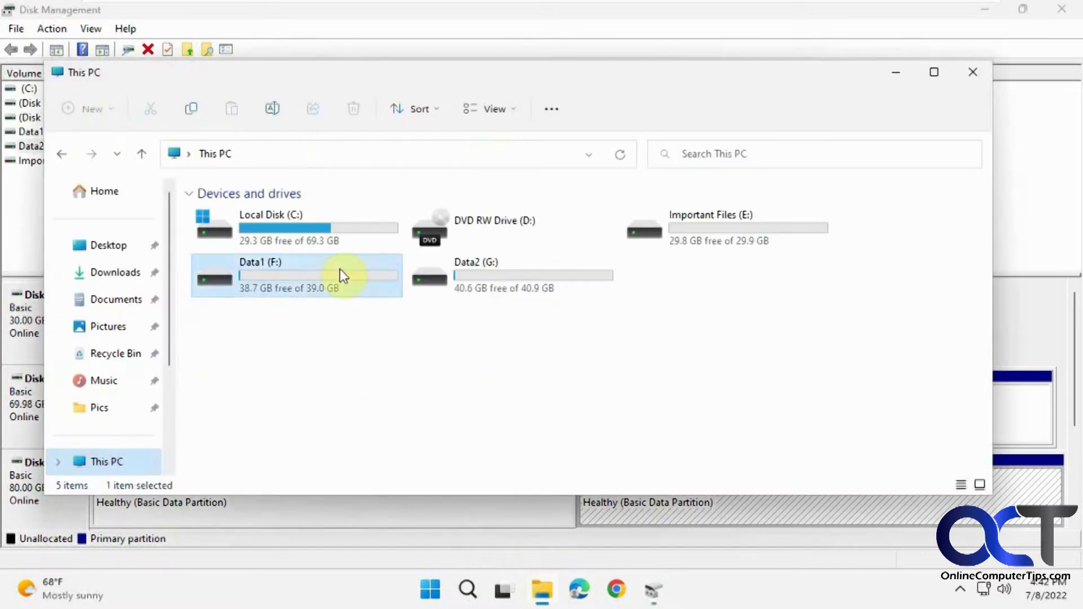
pyautogui.doubleClick(339, 269)
pyautogui.doubleClick(251, 216)
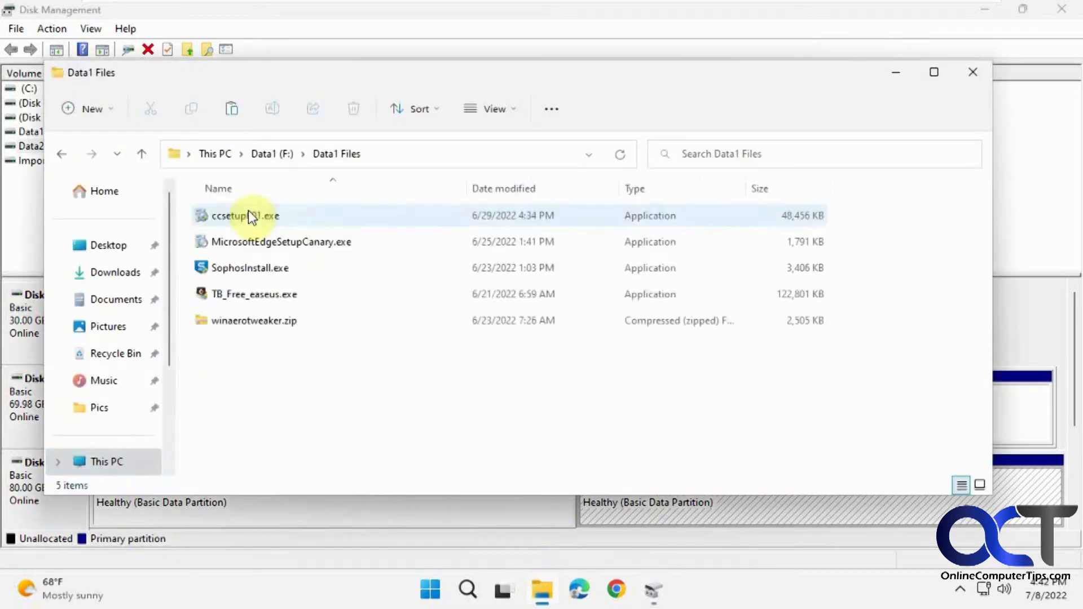
pyautogui.click(59, 153)
pyautogui.click(61, 152)
# Browse the Data2 Files folder on Data2 (G:), then close File Explorer.
pyautogui.doubleClick(500, 276)
pyautogui.doubleClick(239, 216)
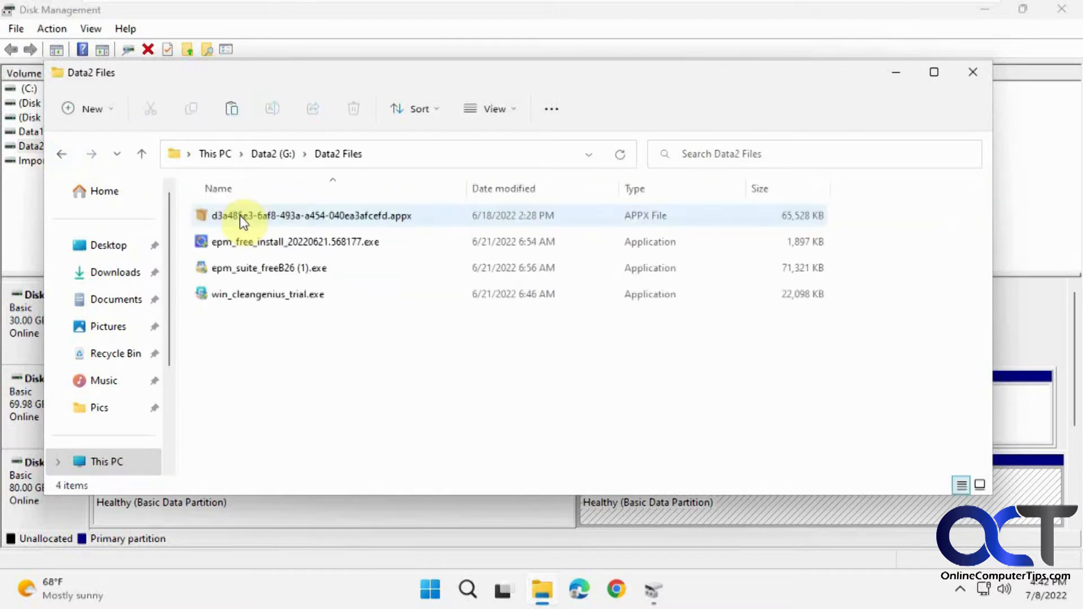
pyautogui.click(59, 154)
pyautogui.click(59, 153)
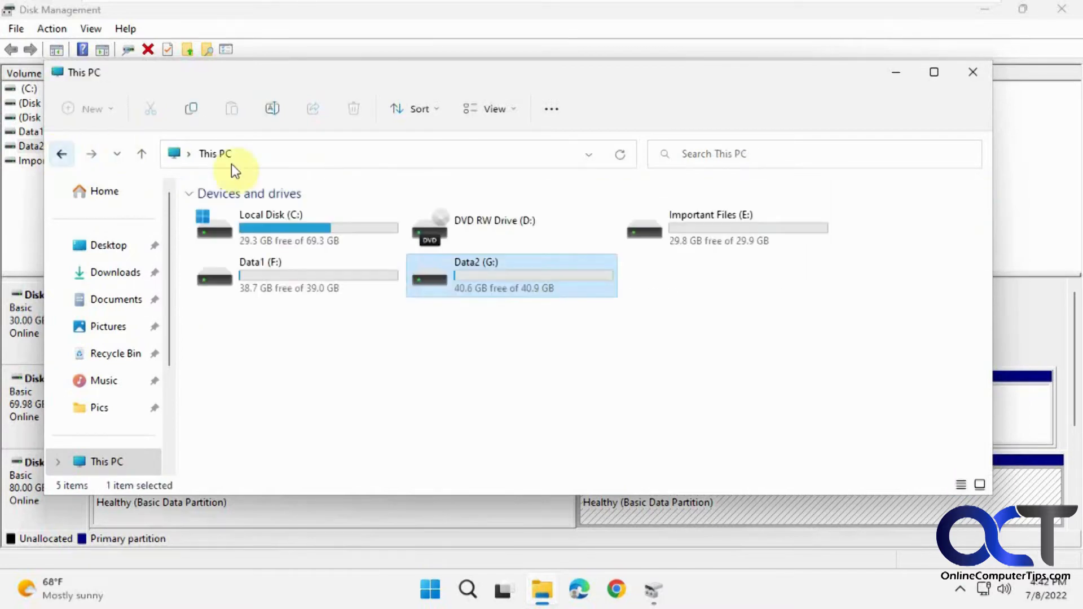
pyautogui.click(973, 71)
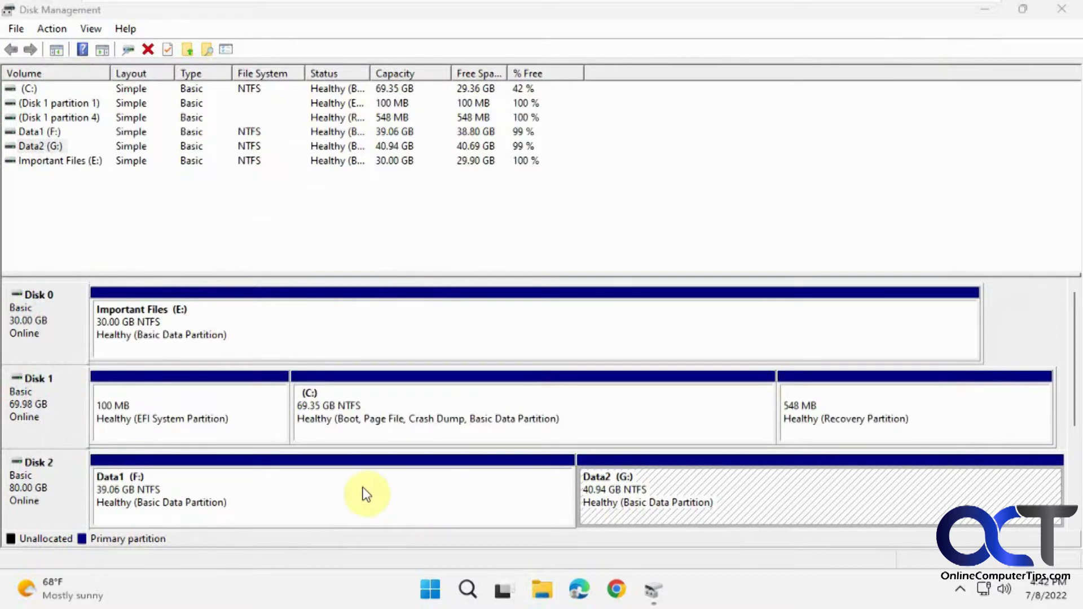
# Check that Extend Volume is greyed out for Data1 (F:), then close Disk Management.
pyautogui.rightClick(378, 483)
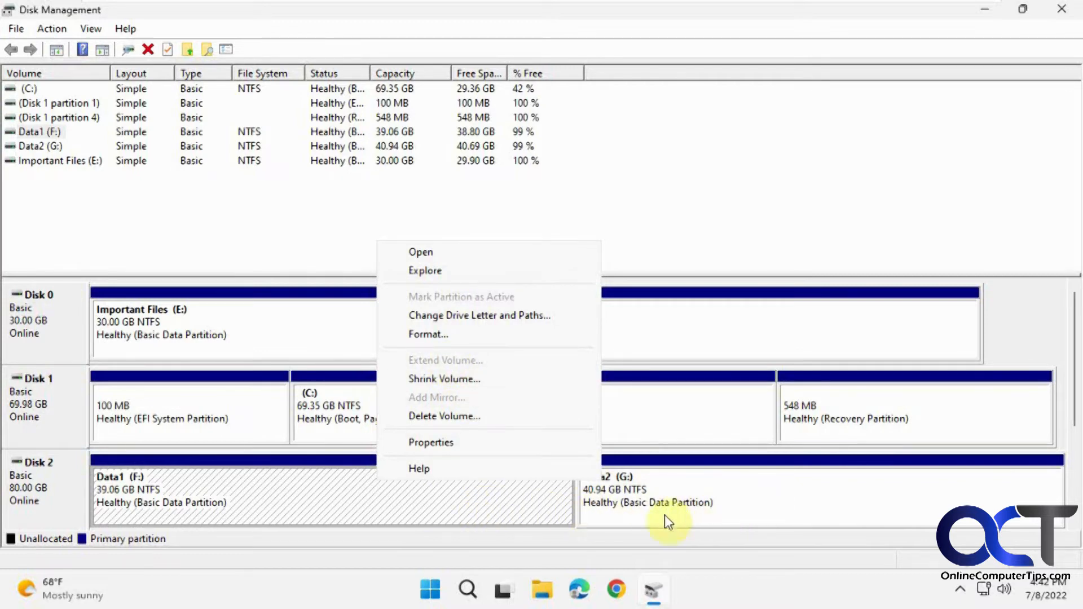
pyautogui.click(672, 502)
pyautogui.click(502, 497)
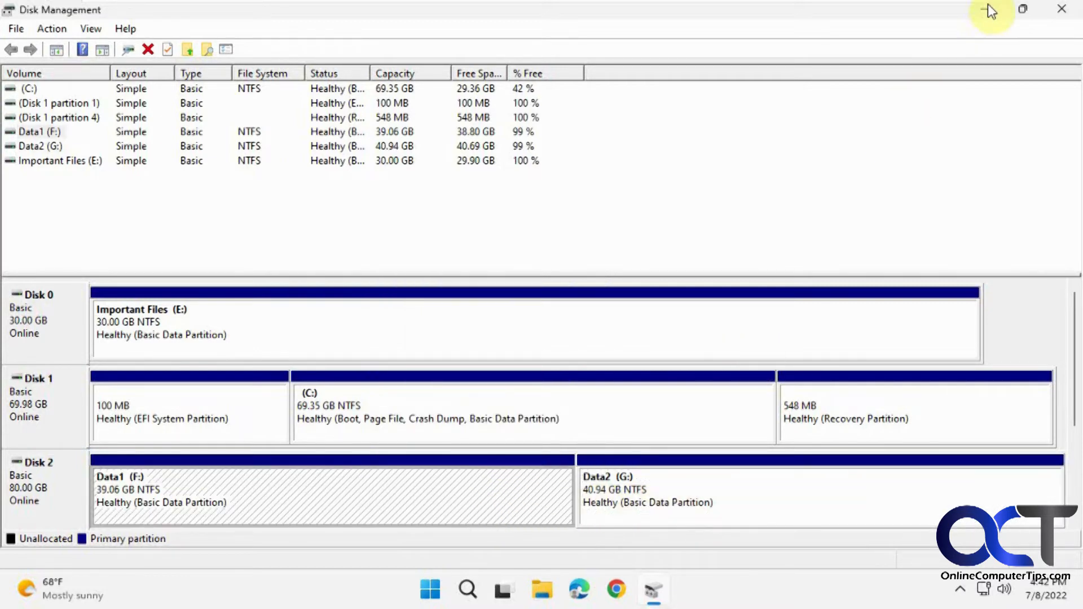
pyautogui.click(1054, 8)
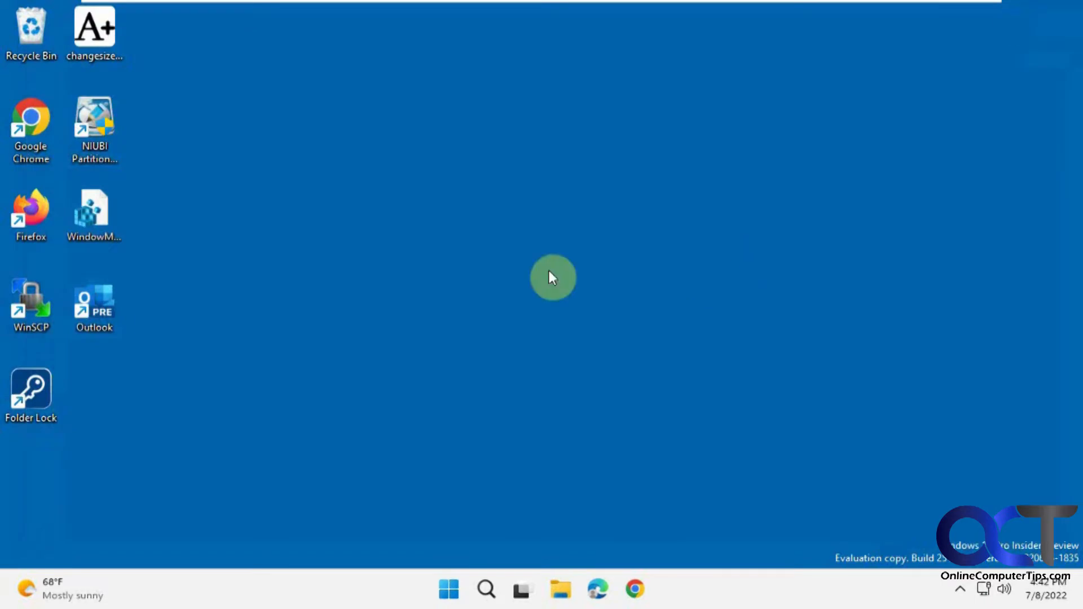
# Launch NIUBI Partition Editor with admin rights and select Disk 2's F: Data1 and G: Data2 partitions.
pyautogui.doubleClick(103, 134)
pyautogui.click(472, 439)
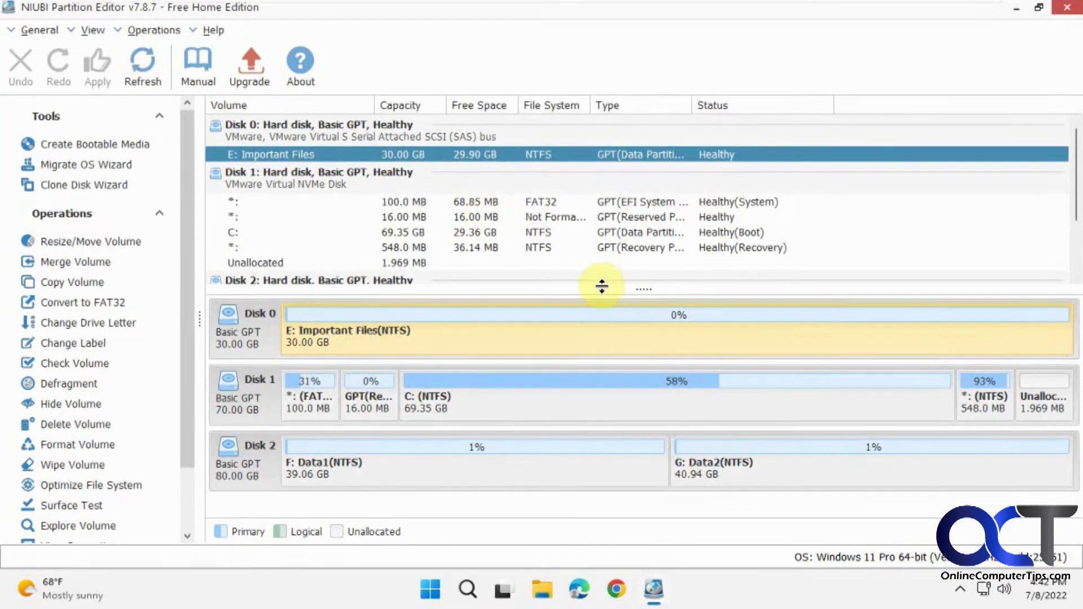
pyautogui.click(520, 469)
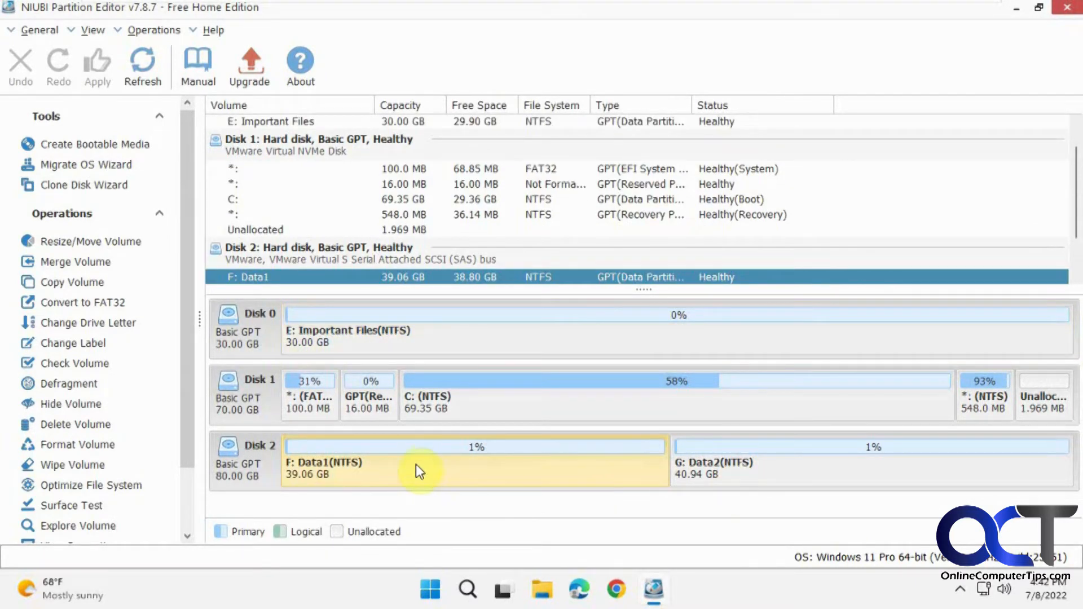
pyautogui.click(729, 474)
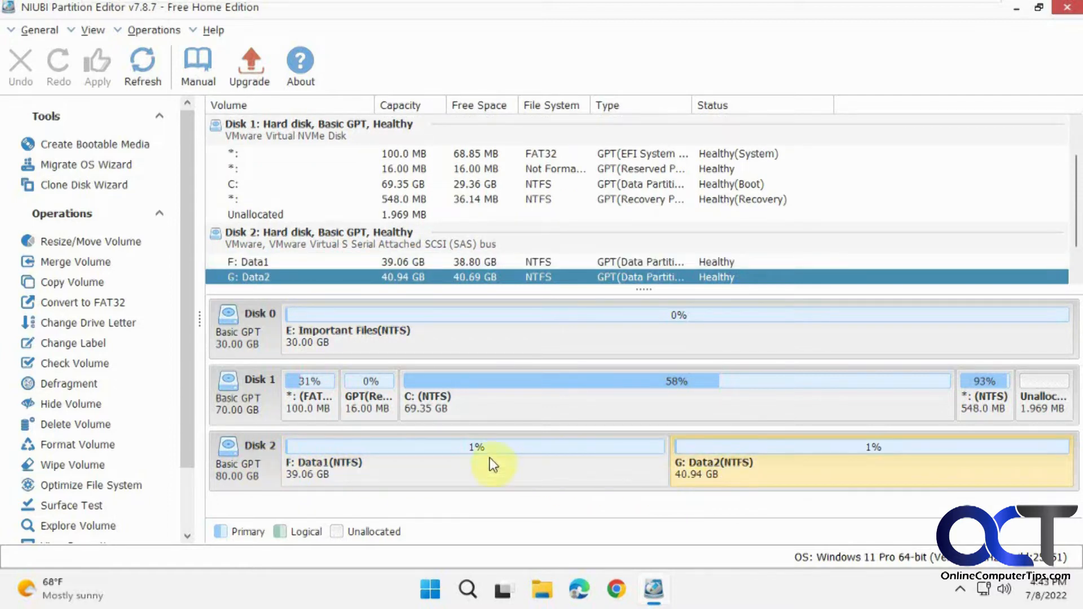
pyautogui.click(476, 466)
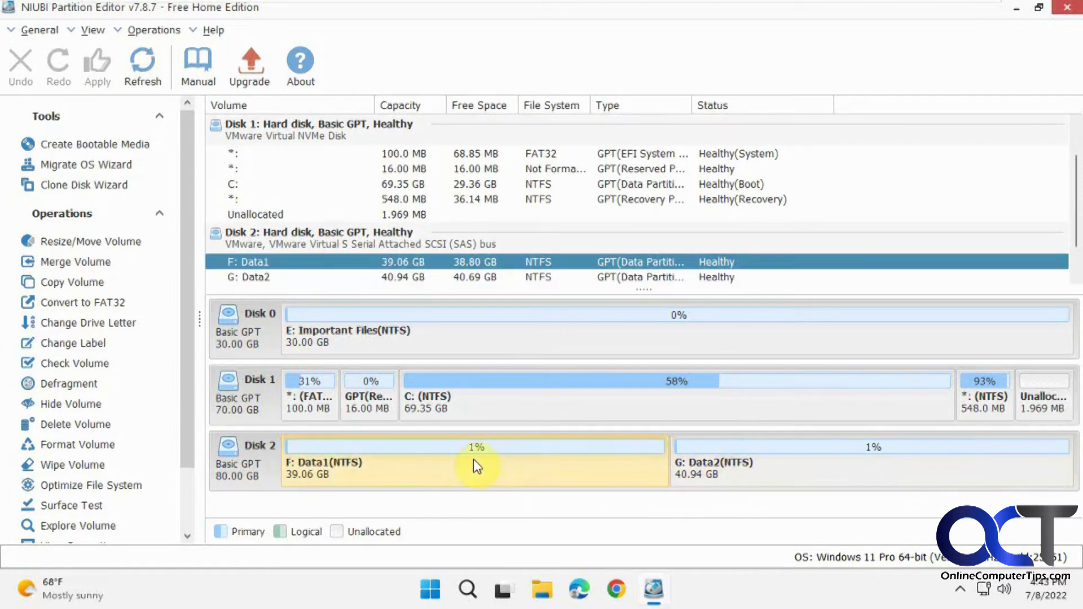
# Queue a Merge Volume of F: Data1 and G: Data2 into F: Data1.
pyautogui.rightClick(446, 468)
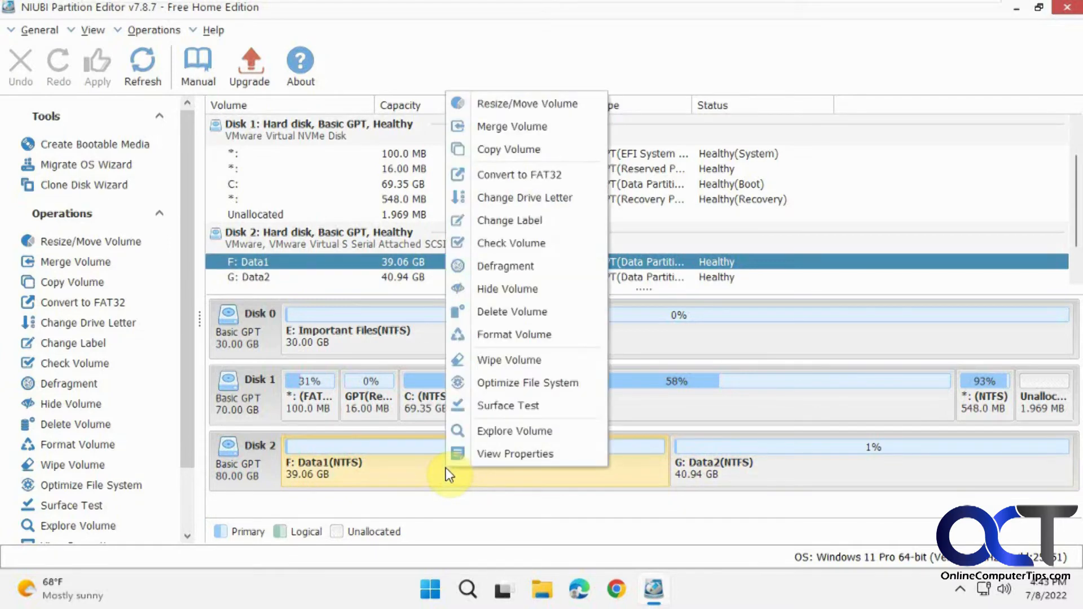
pyautogui.click(532, 125)
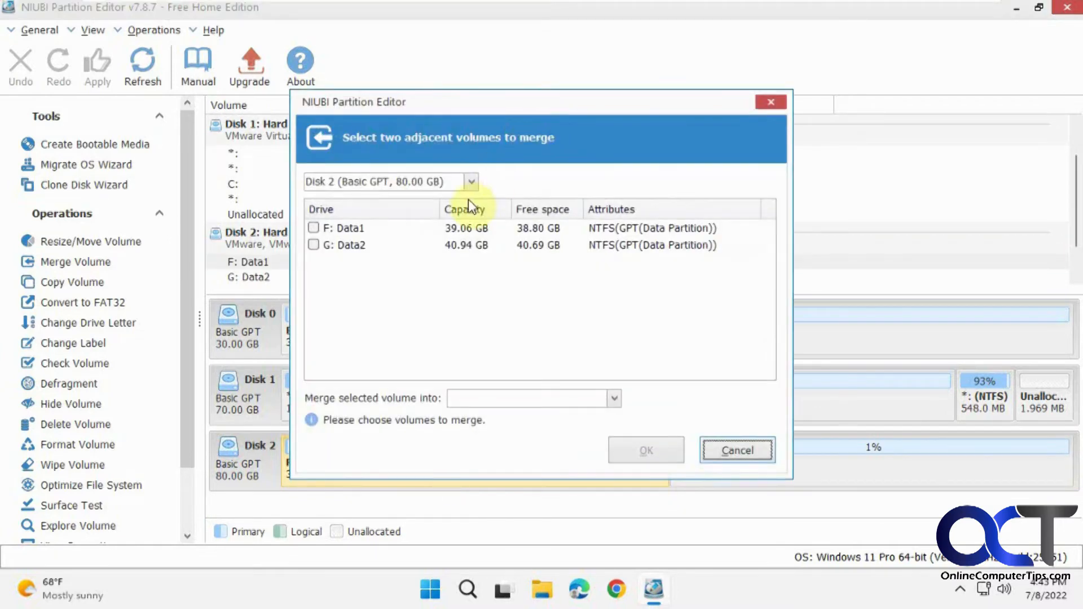
pyautogui.click(314, 229)
pyautogui.click(313, 246)
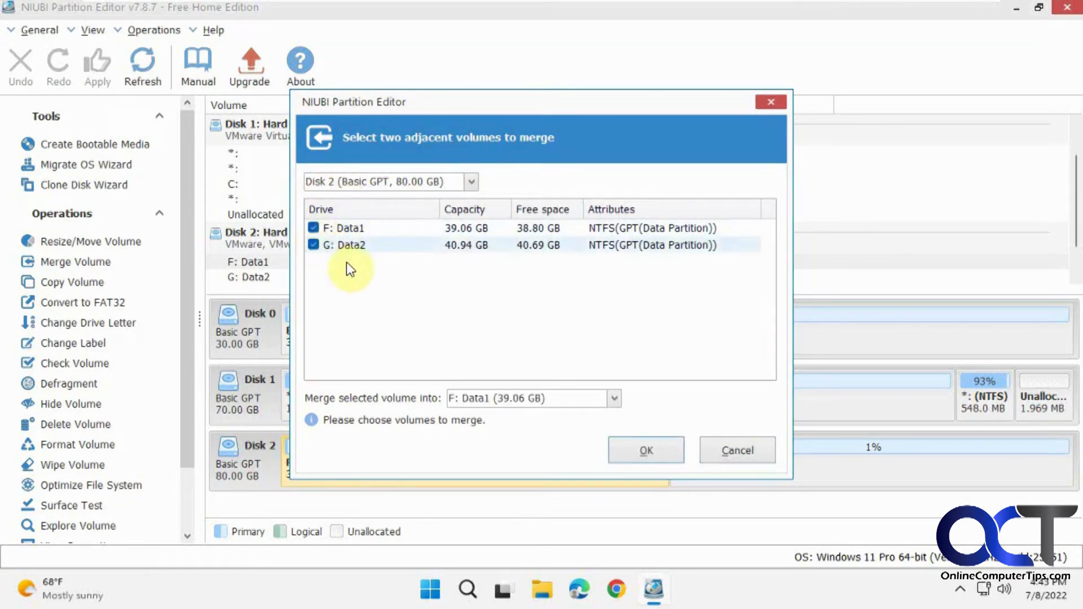
pyautogui.click(650, 453)
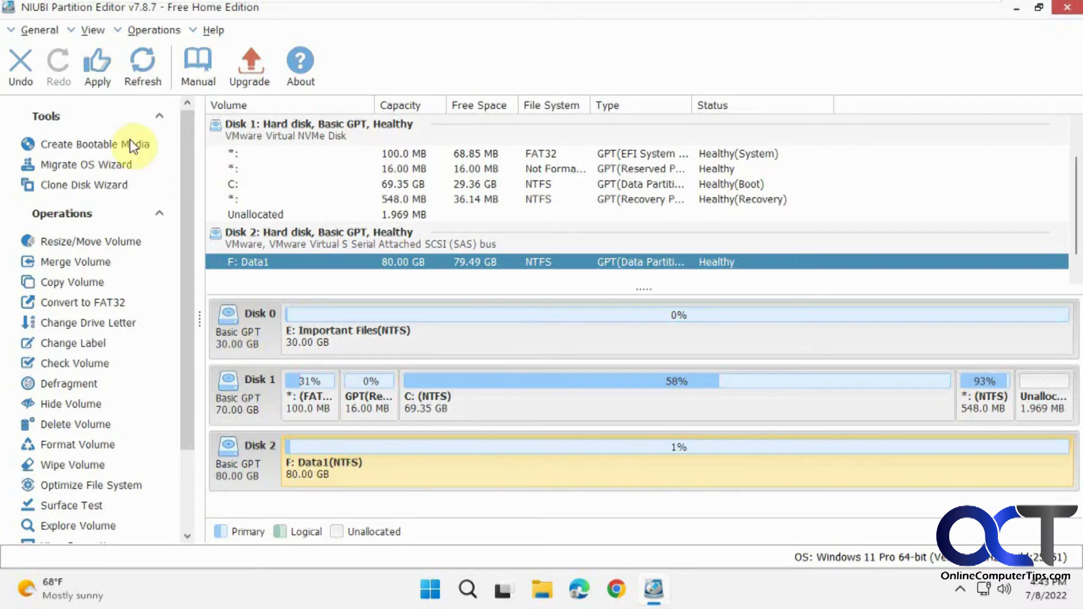
# Apply the pending merge, acknowledge the success message, and minimize the editor.
pyautogui.click(100, 62)
pyautogui.click(595, 339)
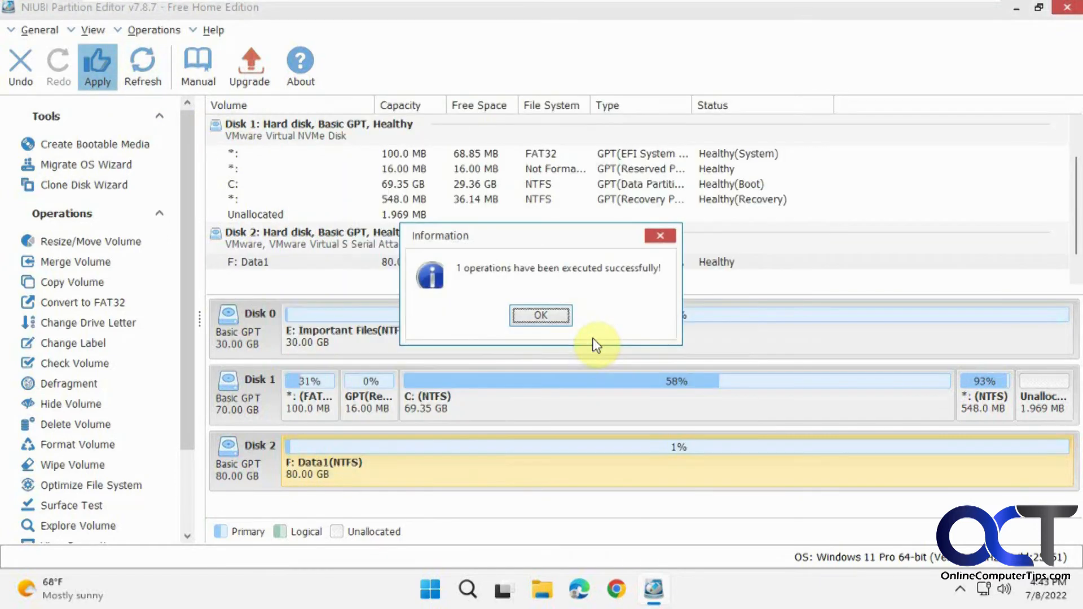
pyautogui.click(540, 317)
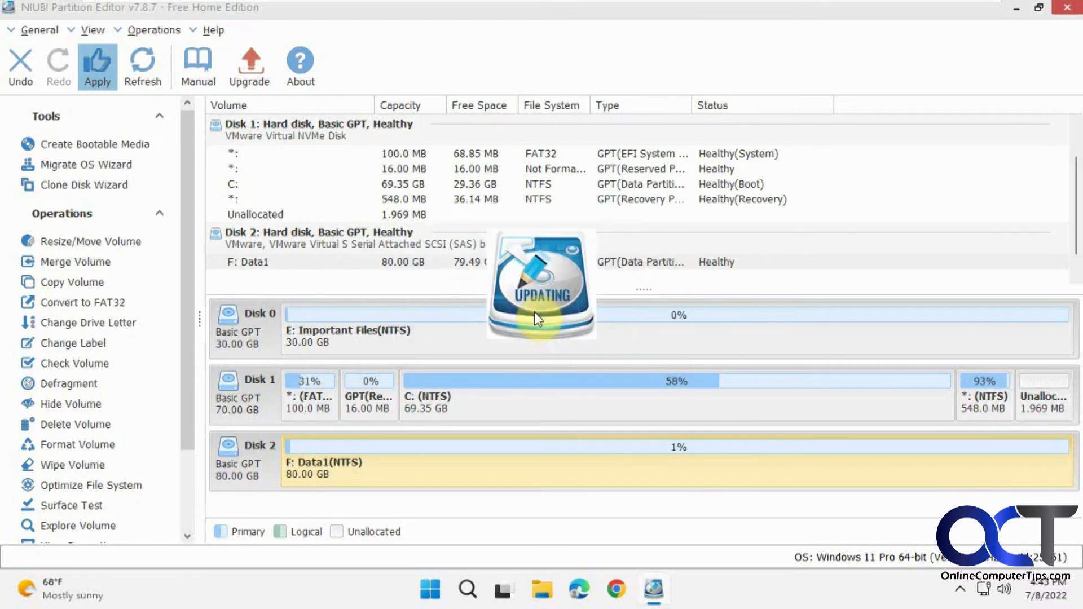
pyautogui.click(1018, 7)
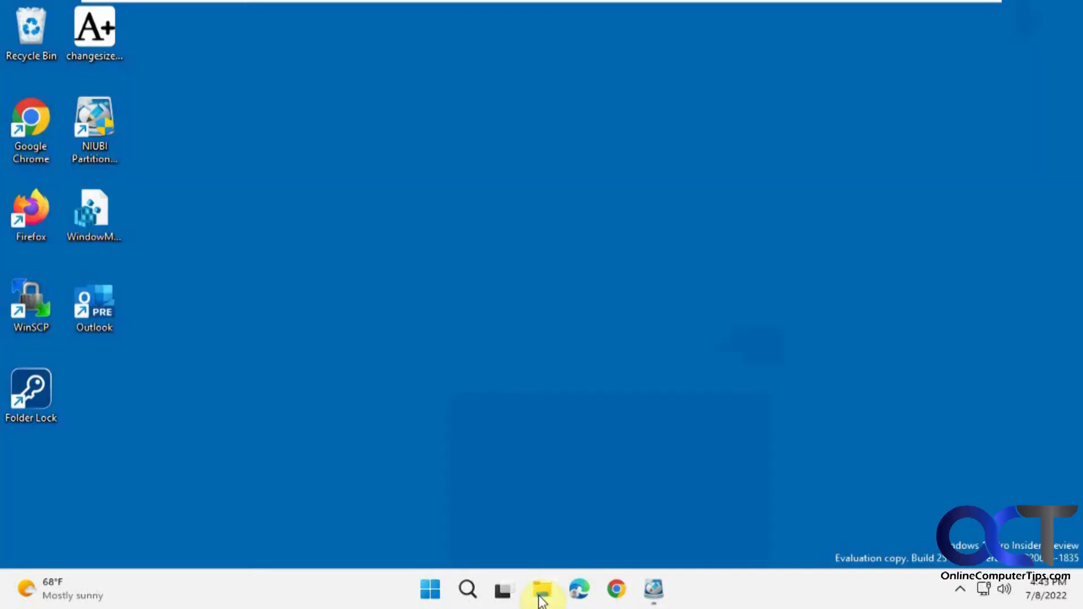
# Open Data1 (F:) from This PC and check the Data1 Files folder's contents.
pyautogui.click(540, 592)
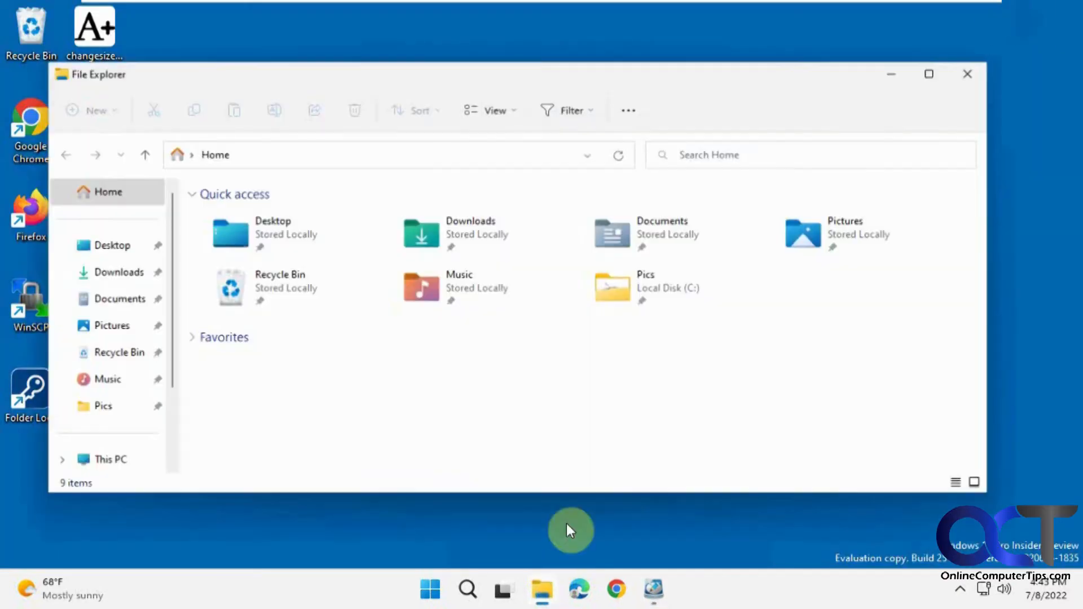
pyautogui.click(107, 462)
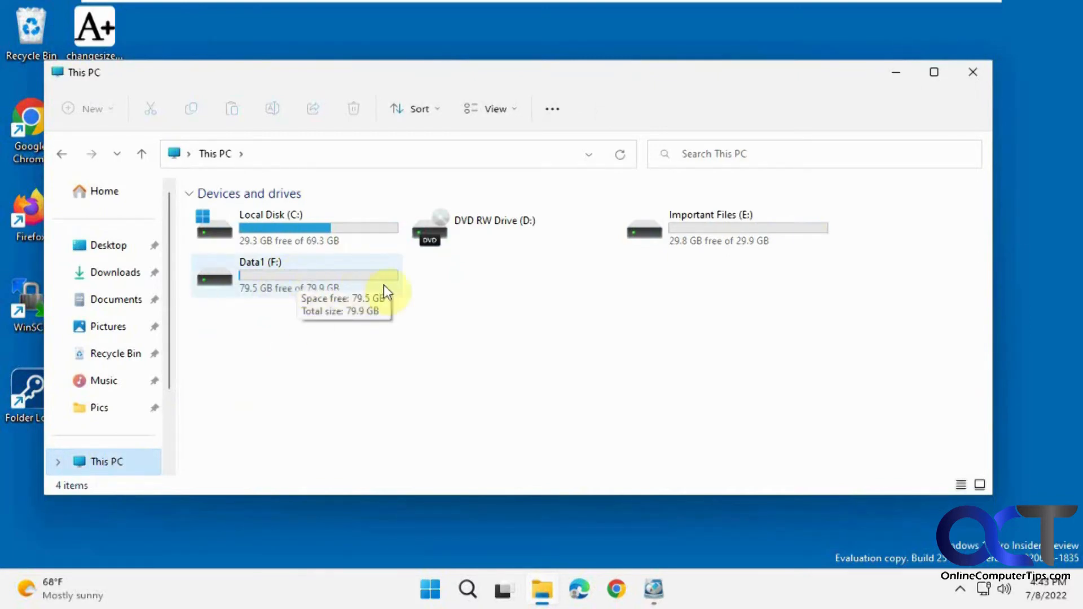
pyautogui.doubleClick(304, 285)
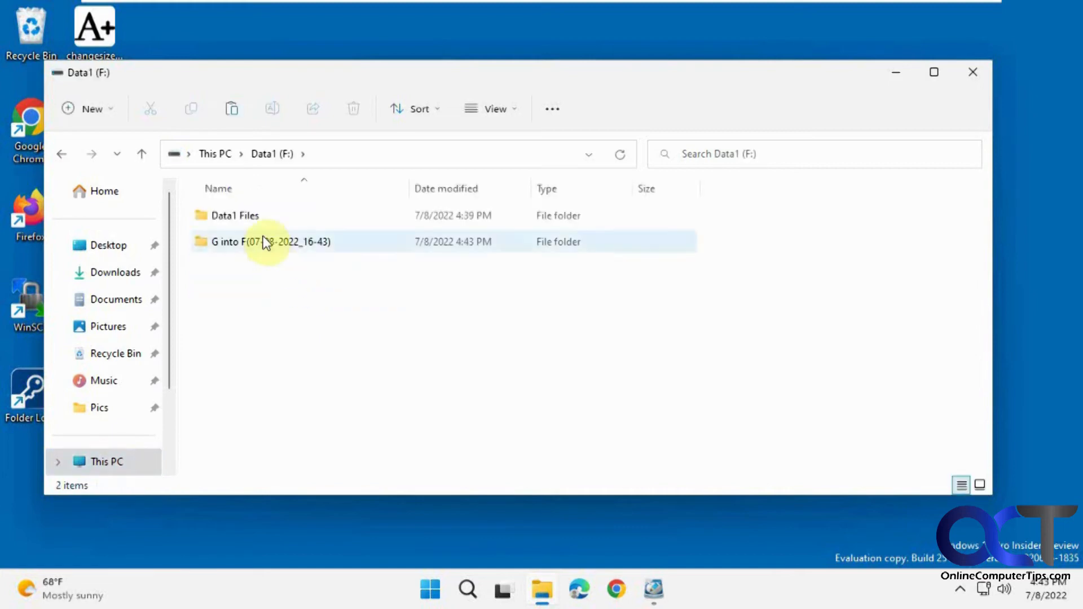
pyautogui.click(246, 217)
pyautogui.doubleClick(248, 221)
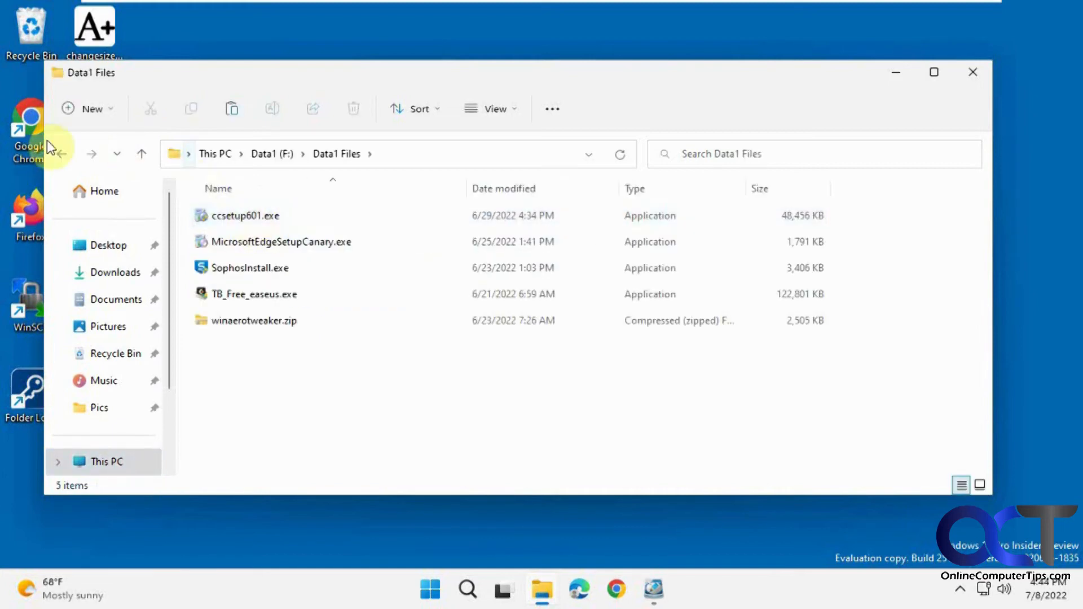
pyautogui.click(63, 154)
# Open the 'G into F(07-08-2022_16-43)' folder and select the Data2 Files folder inside.
pyautogui.doubleClick(245, 241)
pyautogui.click(238, 215)
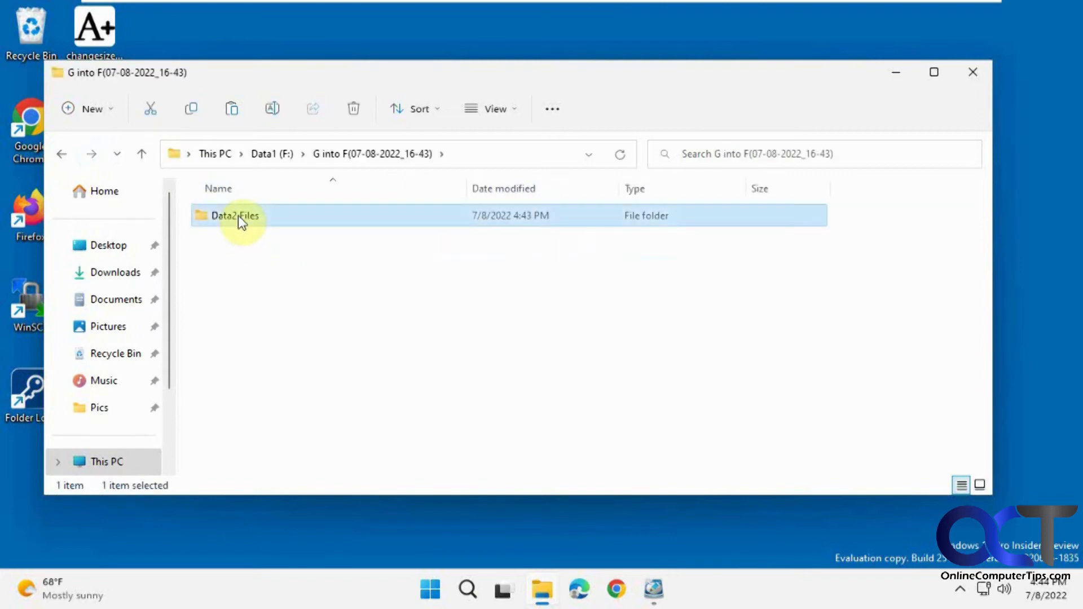
pyautogui.click(64, 153)
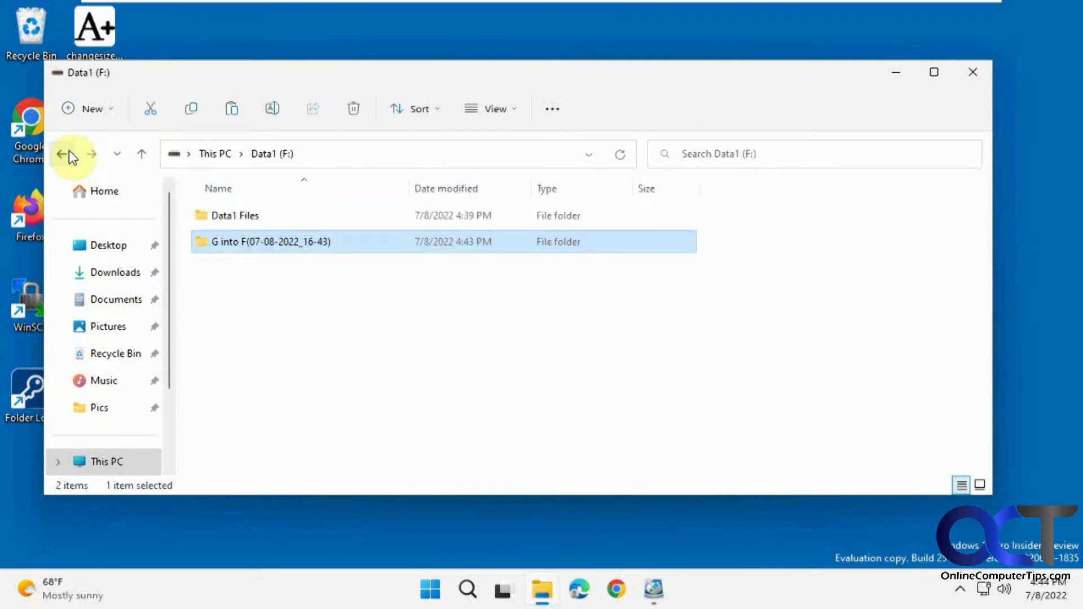
pyautogui.doubleClick(249, 242)
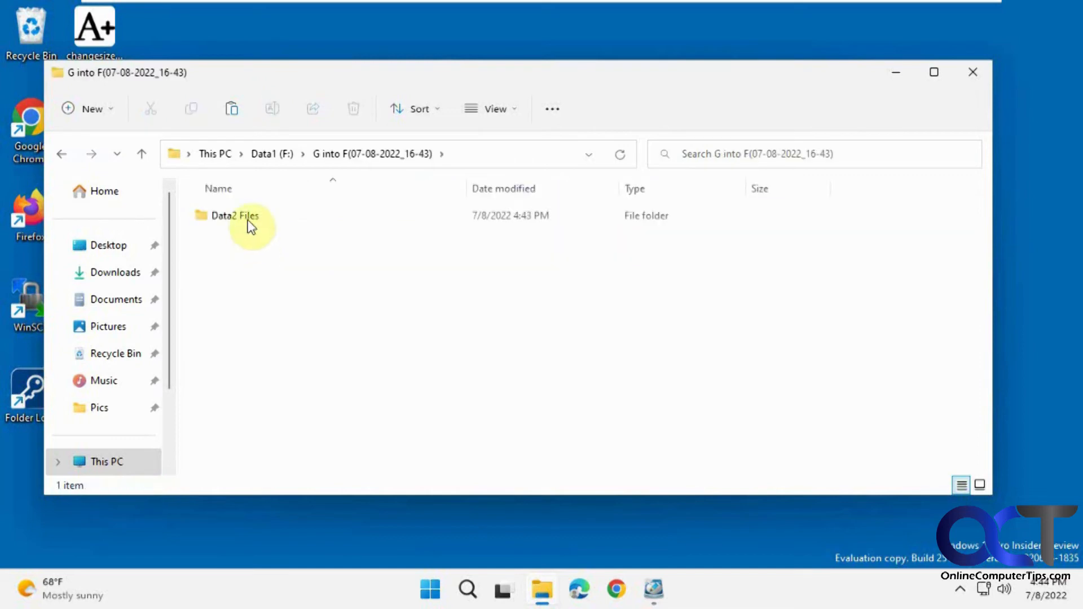
pyautogui.click(245, 216)
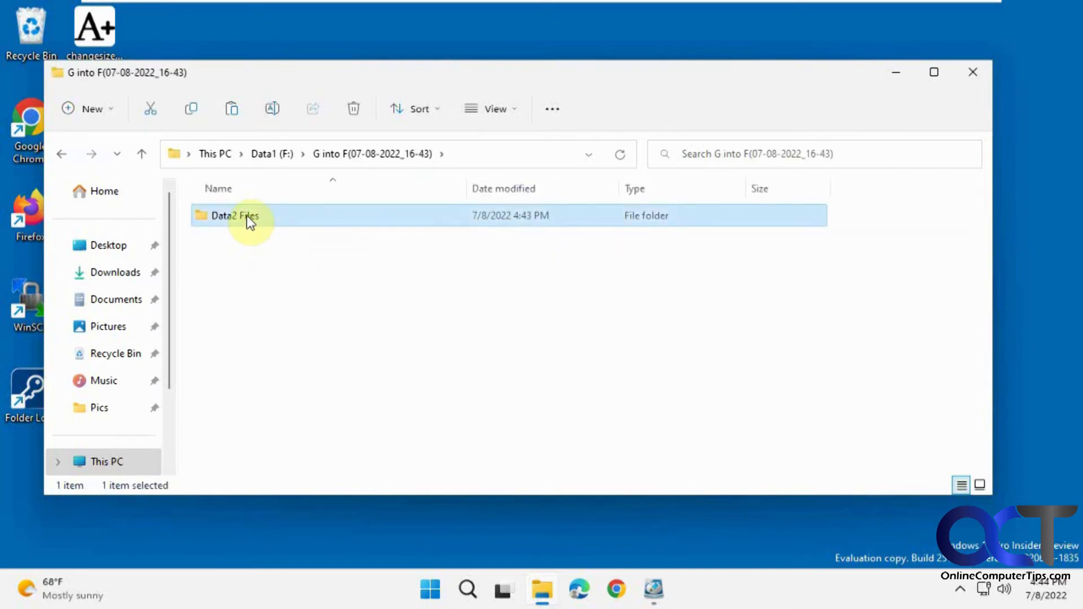
# Cut Data2 Files and paste it into the root of Data1 (F:), granting permission.
pyautogui.rightClick(246, 215)
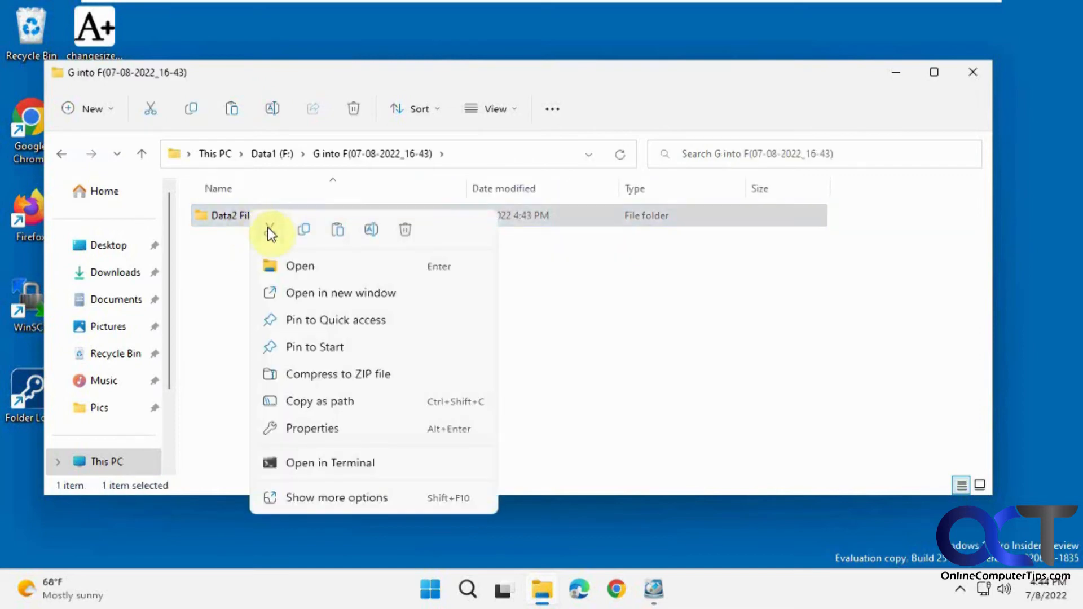
pyautogui.click(270, 232)
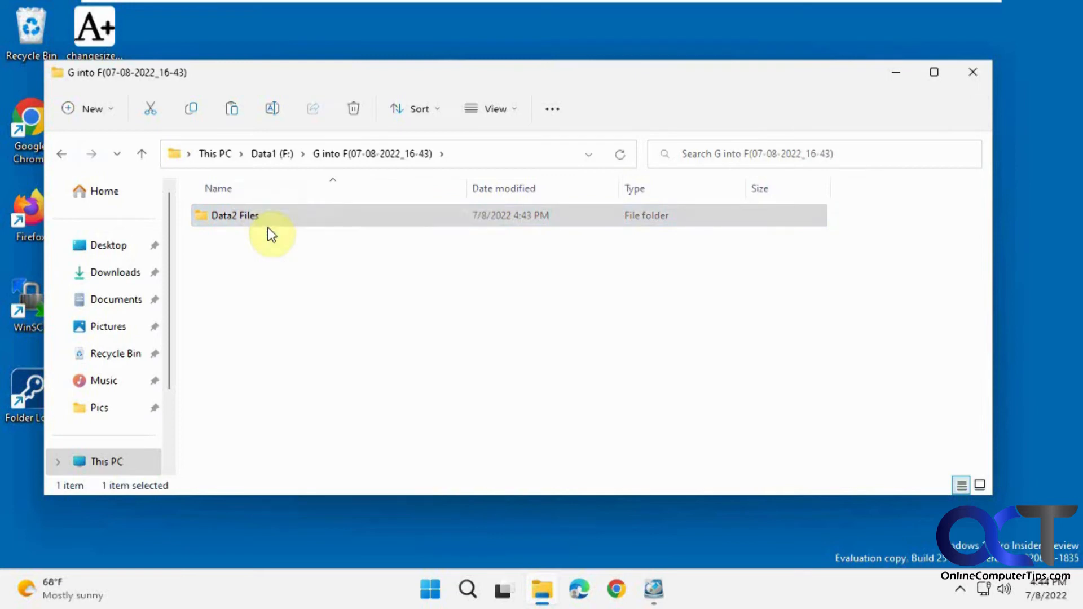
pyautogui.click(268, 164)
pyautogui.rightClick(260, 303)
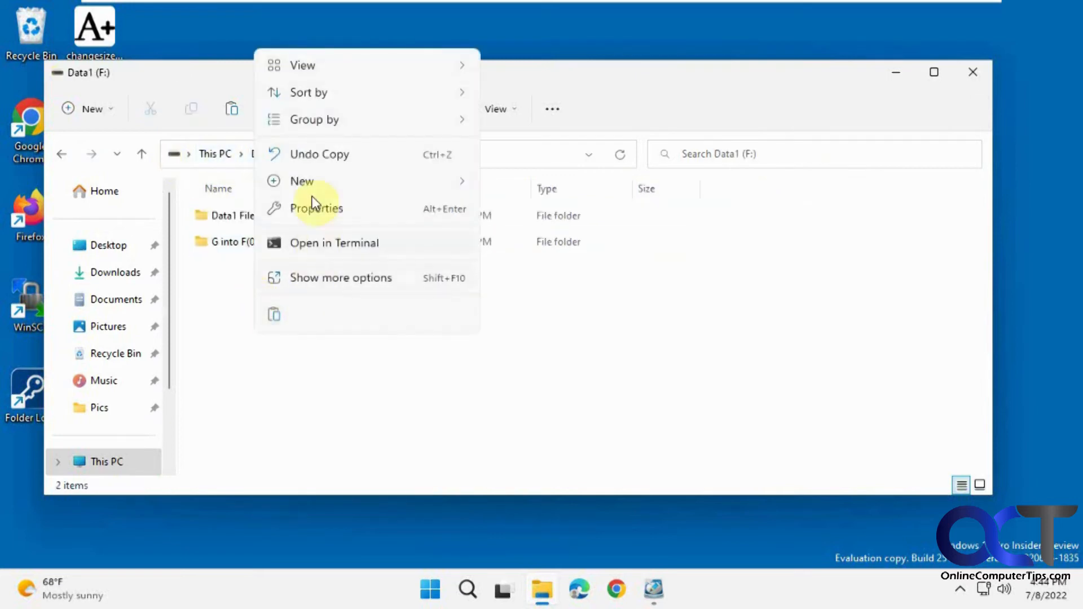
pyautogui.click(294, 402)
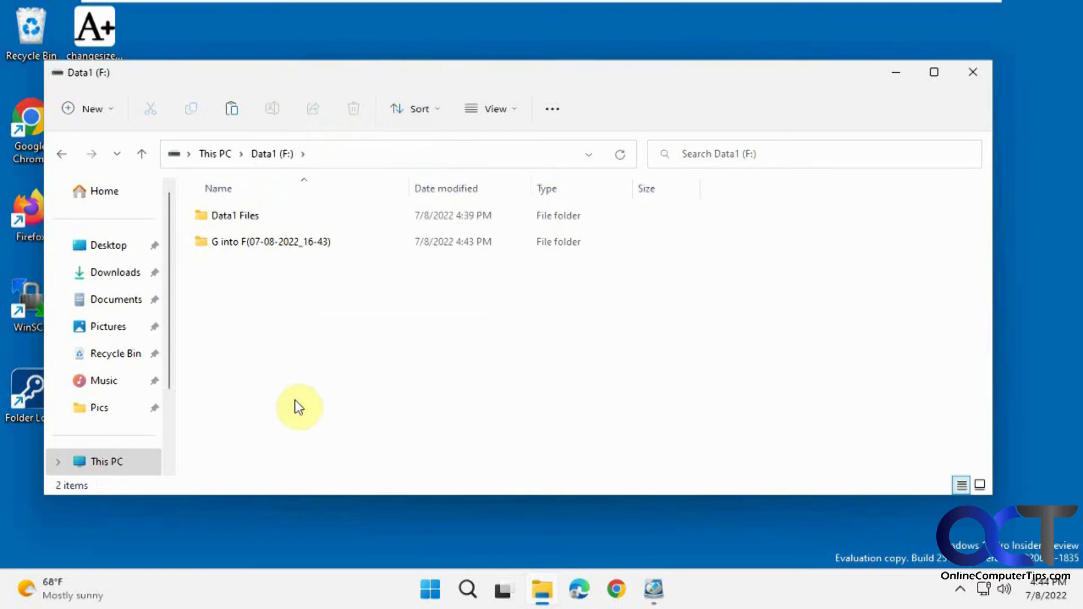
pyautogui.hotkey('ctrl', 'v')
pyautogui.click(510, 178)
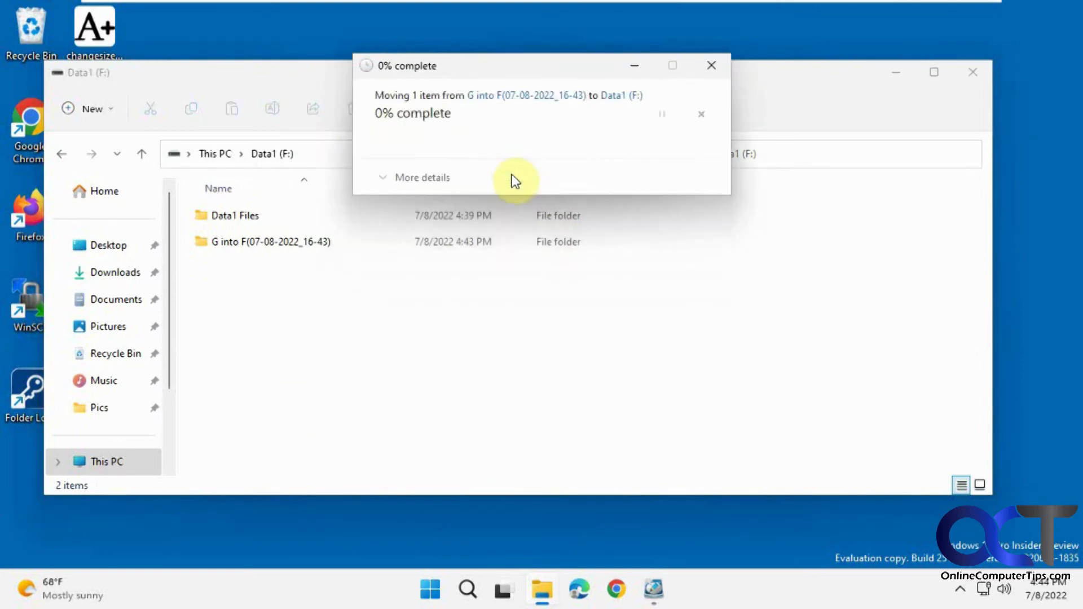
# Confirm the 'G into F' folder is empty and permanently delete it.
pyautogui.doubleClick(274, 248)
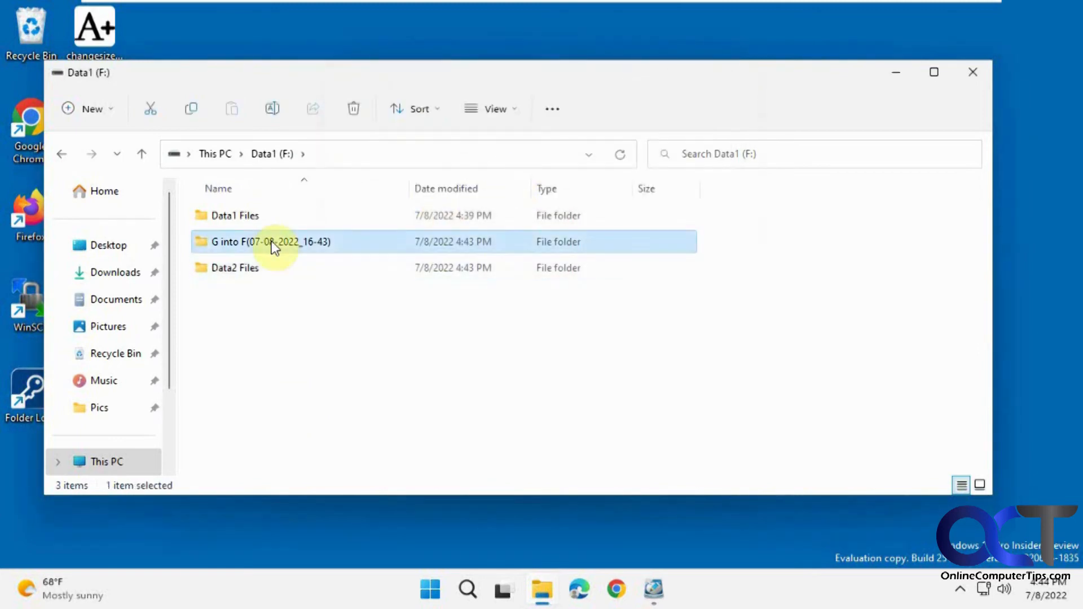
pyautogui.click(63, 155)
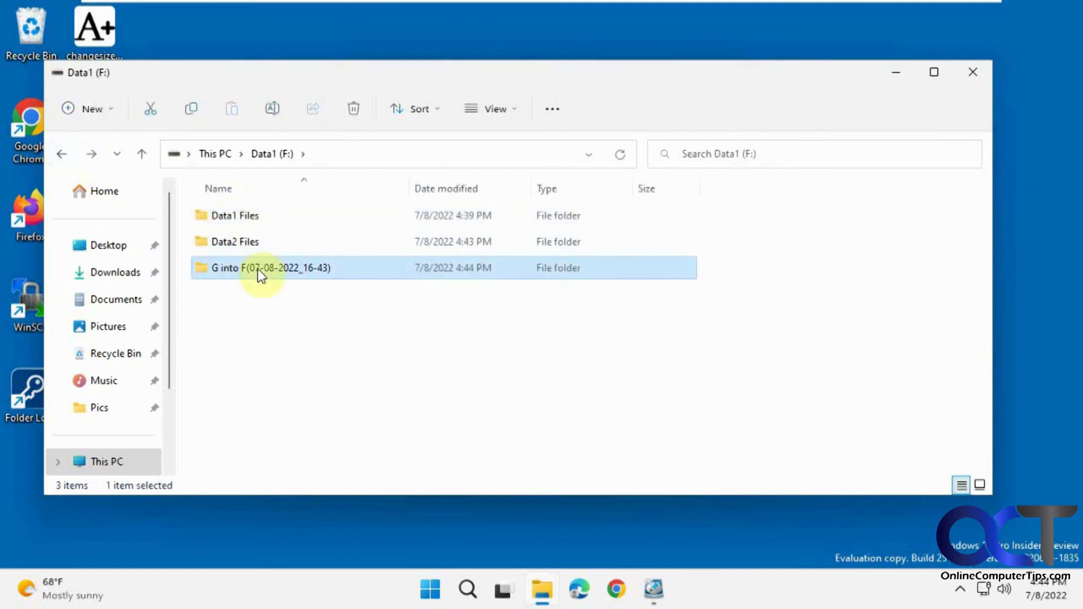
pyautogui.click(354, 113)
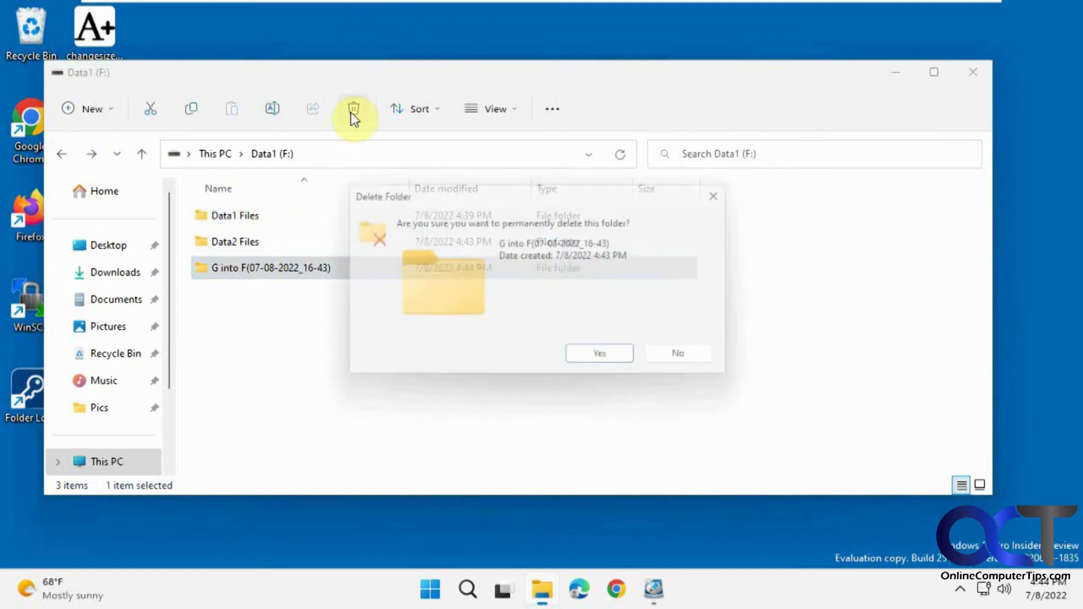
pyautogui.click(609, 361)
pyautogui.click(513, 181)
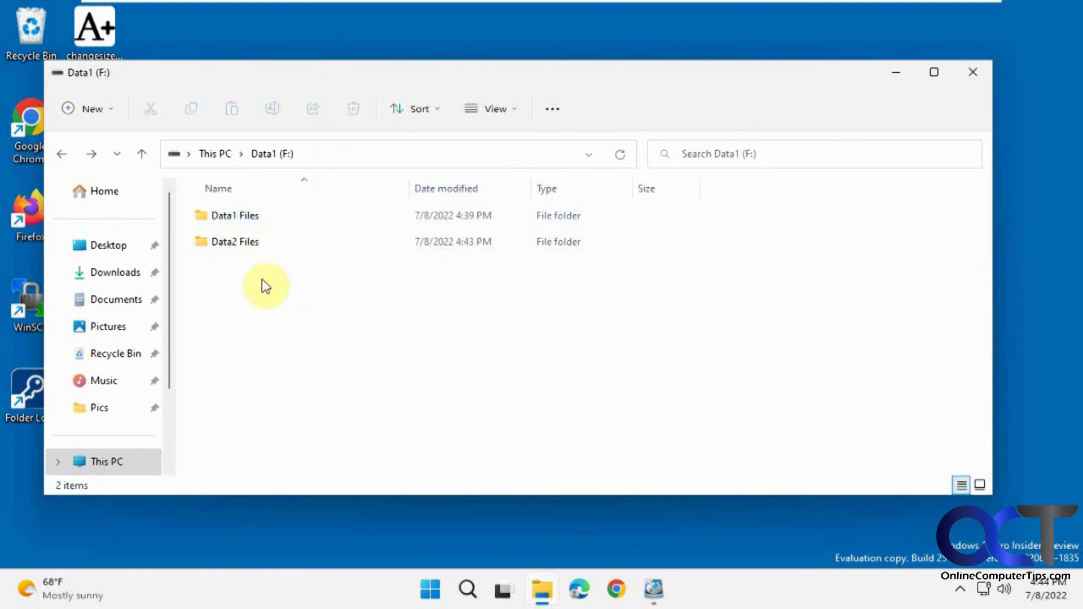
# Restore NIUBI Partition Editor and view the options for the merged 80 GB F: Data1 volume.
pyautogui.click(654, 592)
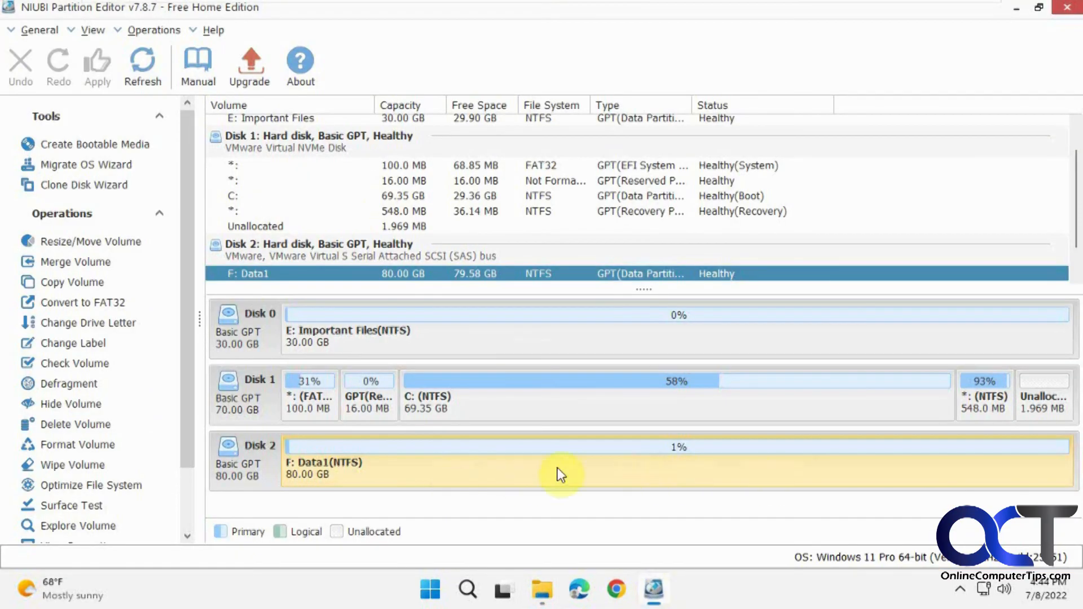
pyautogui.rightClick(431, 462)
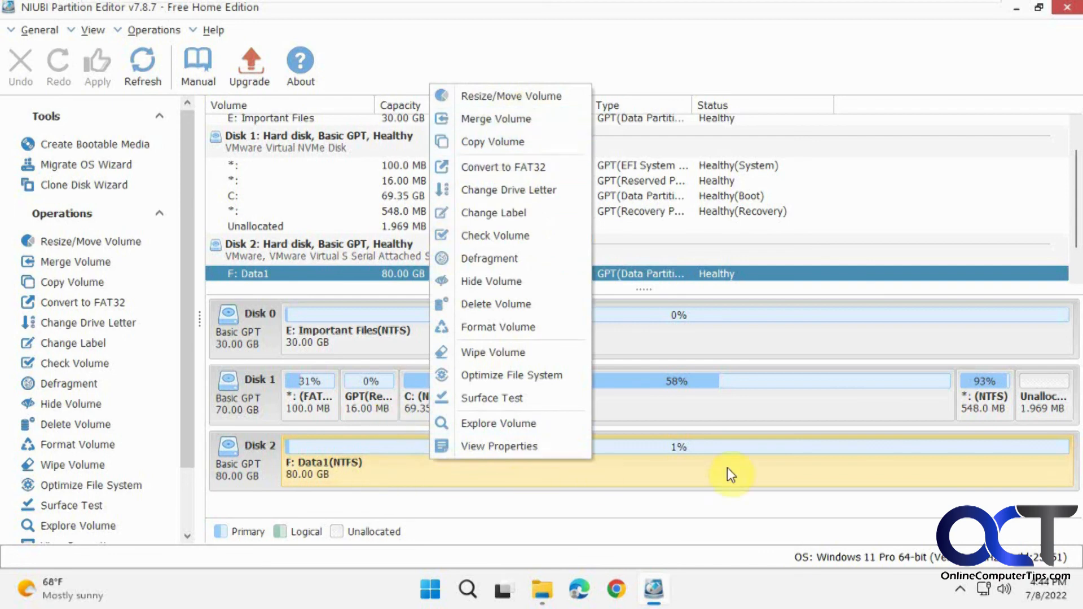
pyautogui.click(418, 477)
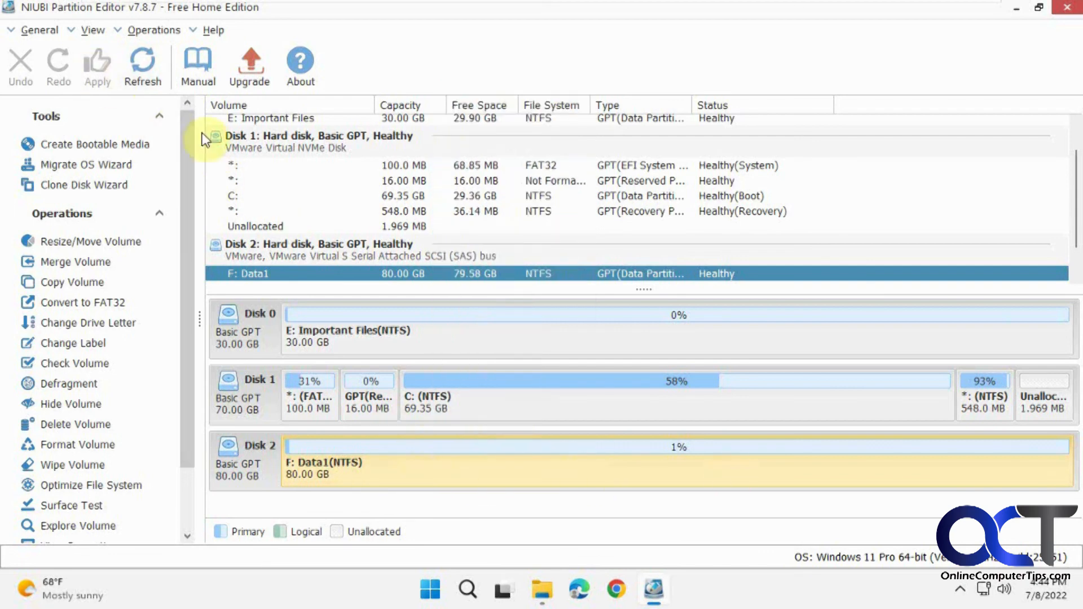